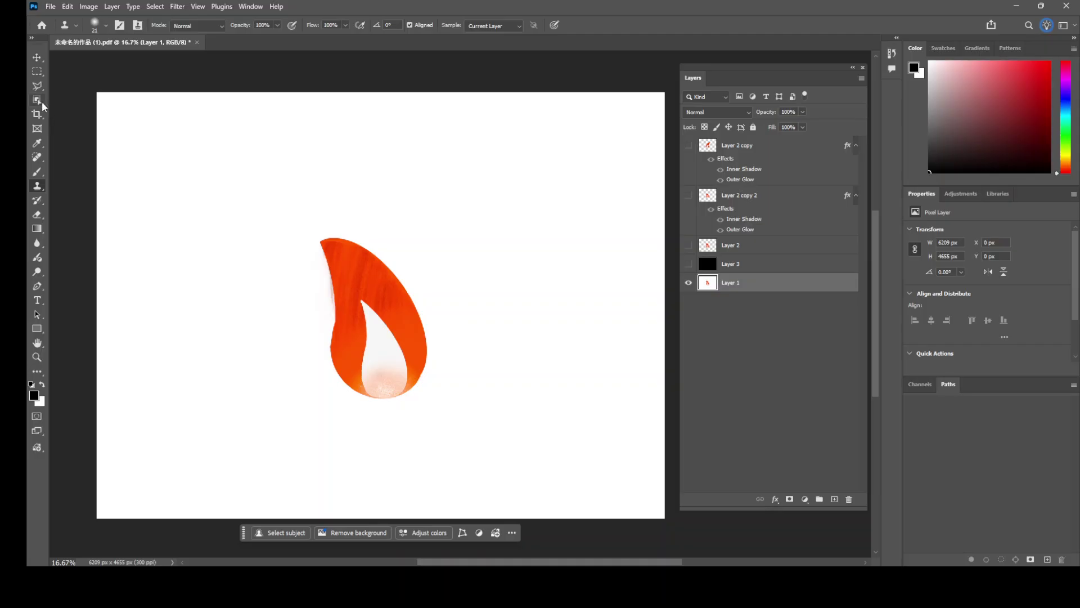
Select the flame with the Object Selection Tool and copy it onto its own layer, with the original Layer 1 hidden.
left_click(37, 101)
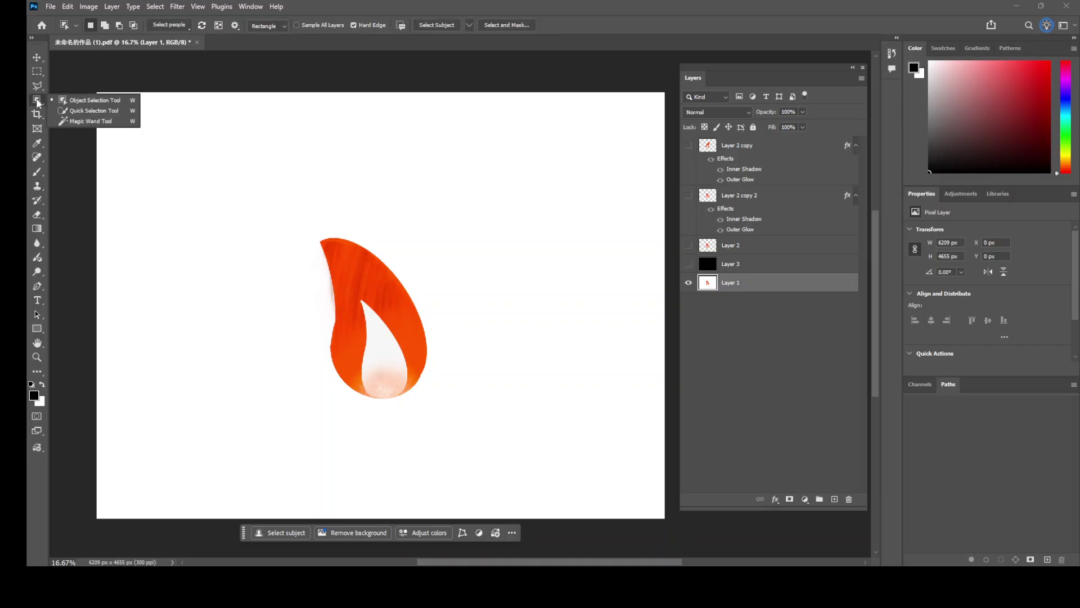
left_click(77, 103)
left_click_drag(313, 226, 446, 416)
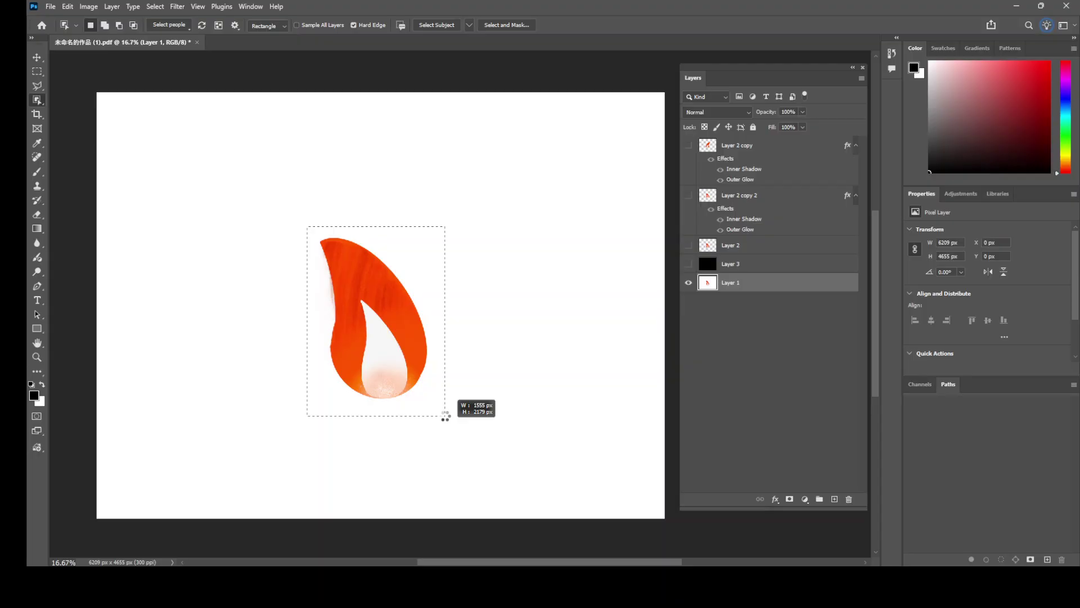
left_click_drag(445, 417, 445, 417)
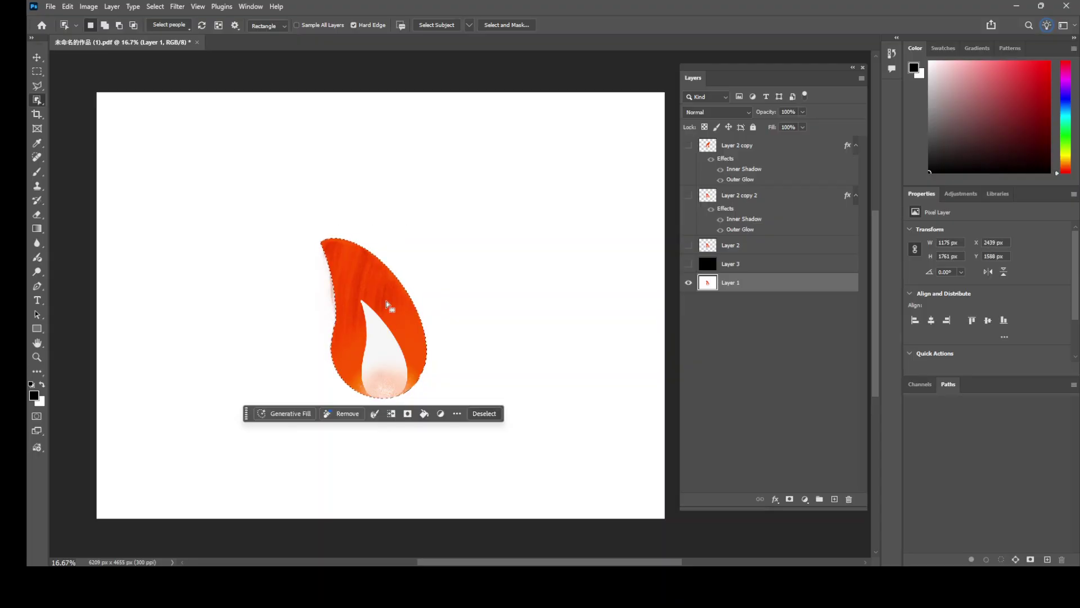
key("ctrl+j")
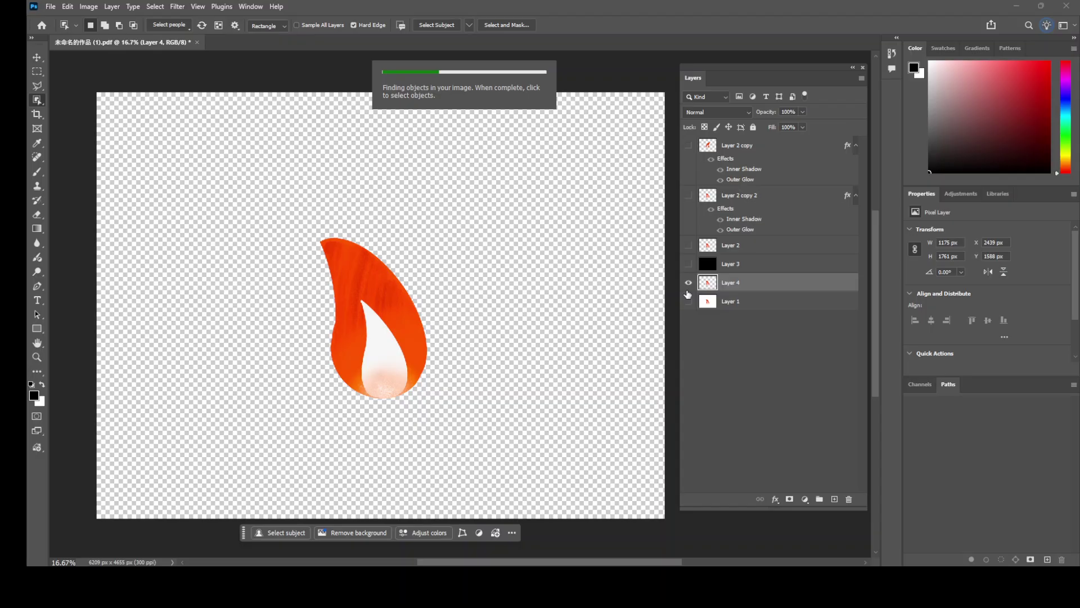
Move the black Layer 3 beneath the cut-out flame and switch its visibility to compare the backgrounds, leaving it hidden.
left_click(746, 268)
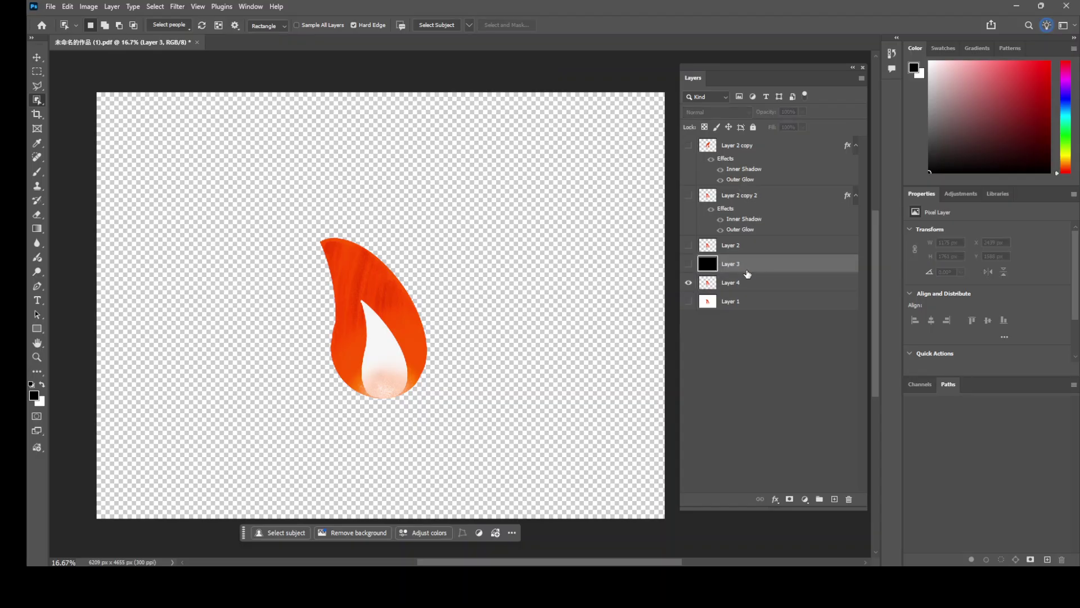
left_click_drag(747, 274, 742, 292)
left_click(689, 283)
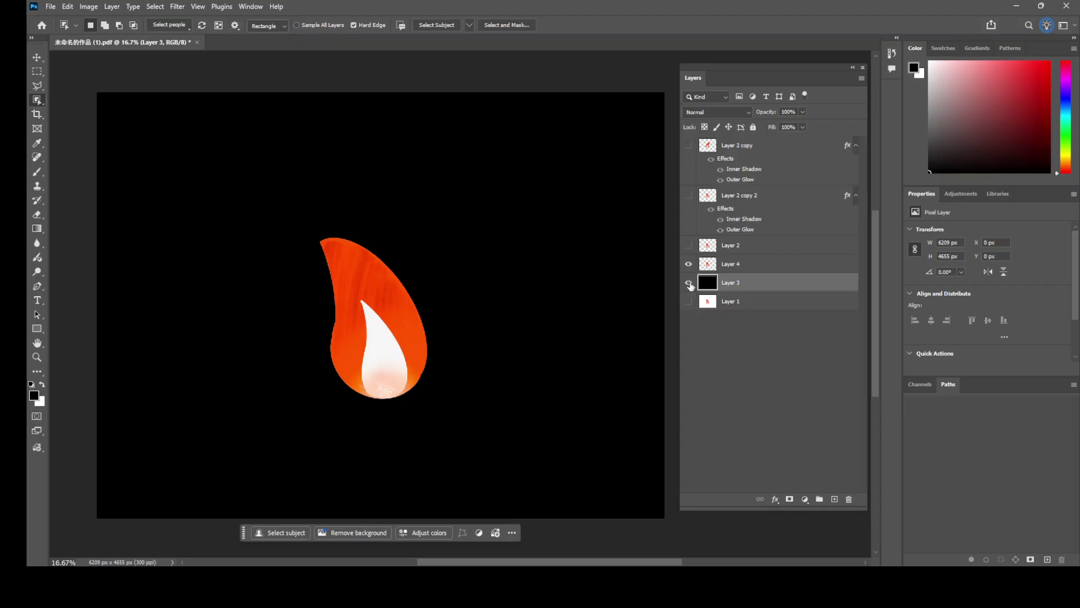
left_click(688, 283)
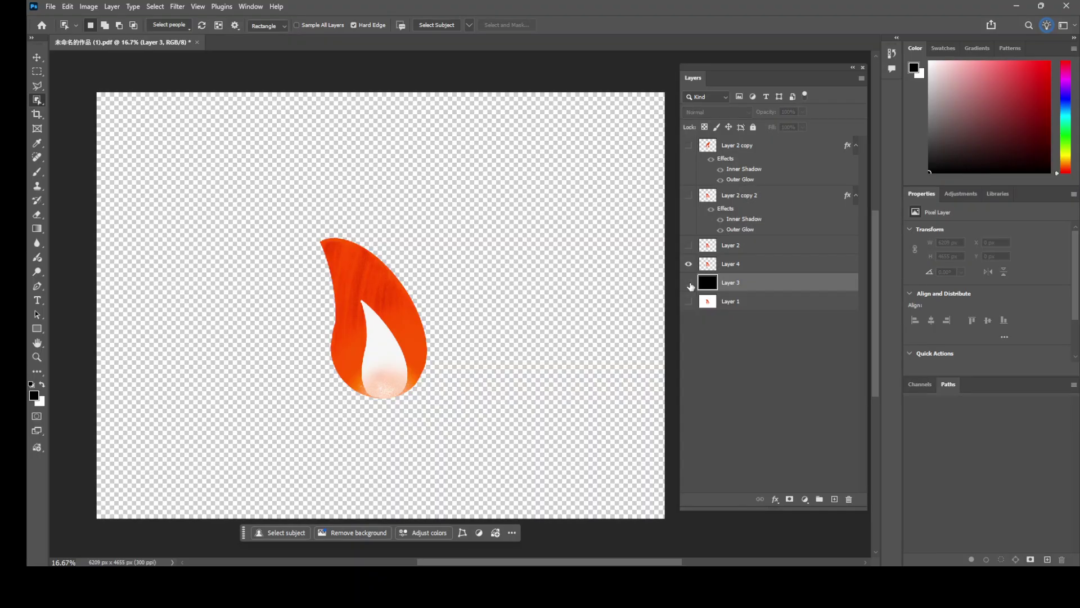
left_click(688, 283)
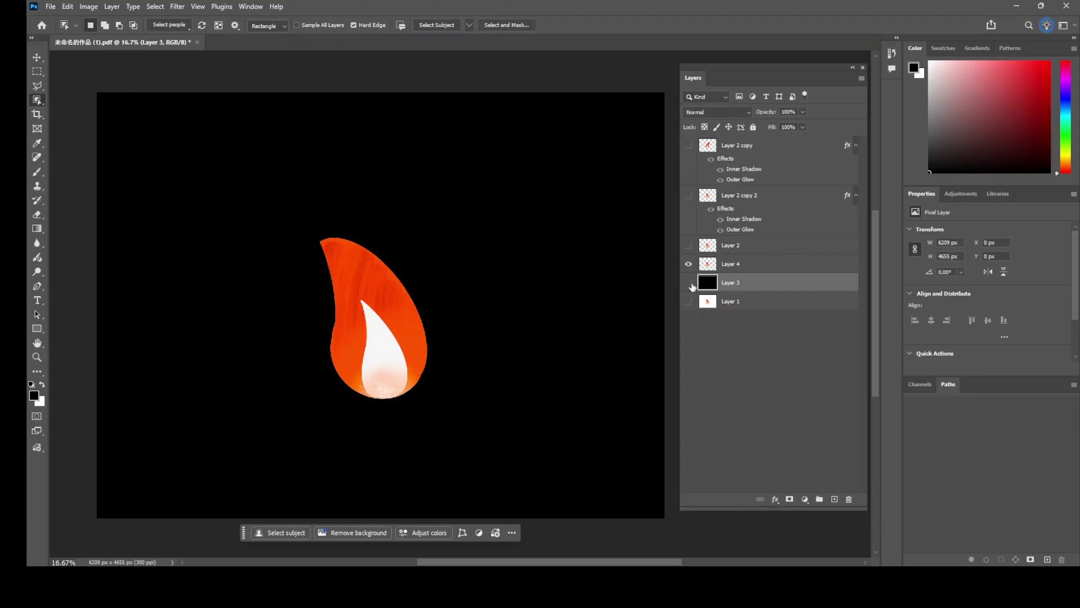
left_click(688, 283)
Create a new layer beneath the cut-out flame and fill it with the black foreground color in Normal mode at 100% opacity.
key("ctrl+shift+alt+n")
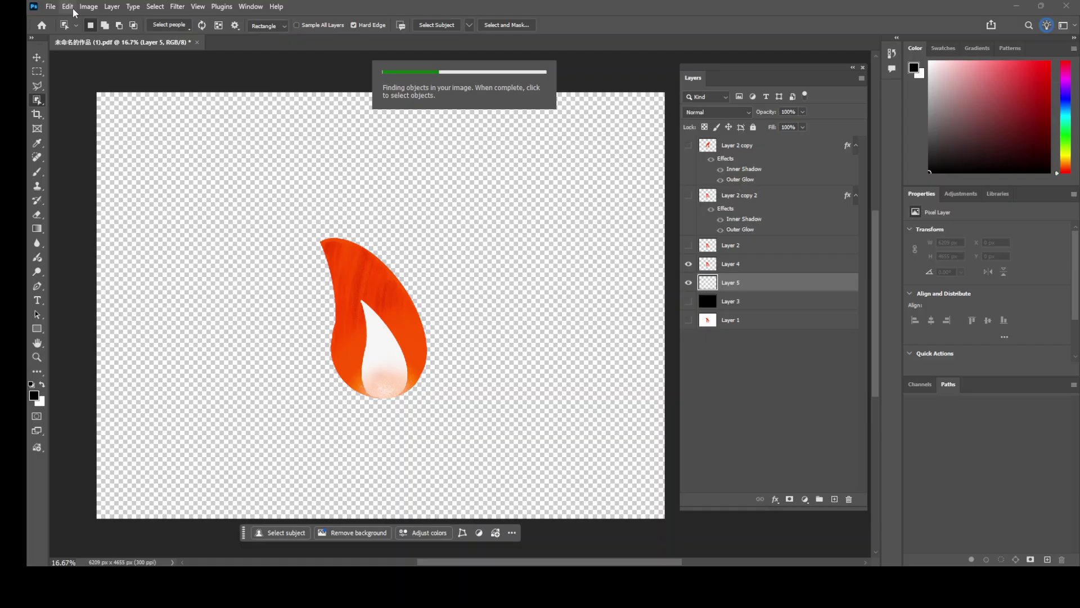
left_click(69, 7)
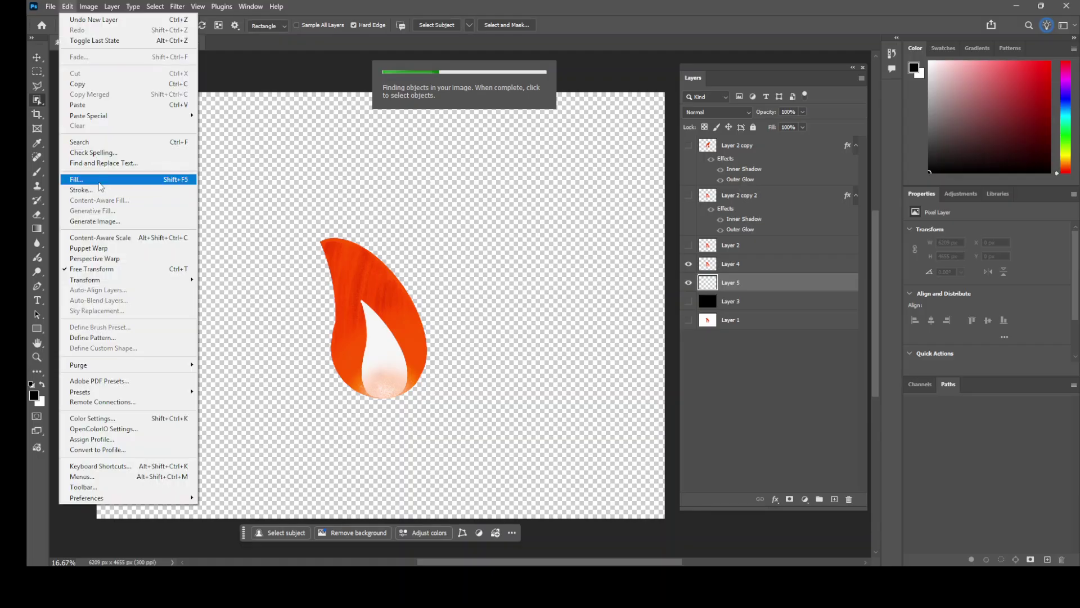
left_click(99, 183)
left_click(622, 146)
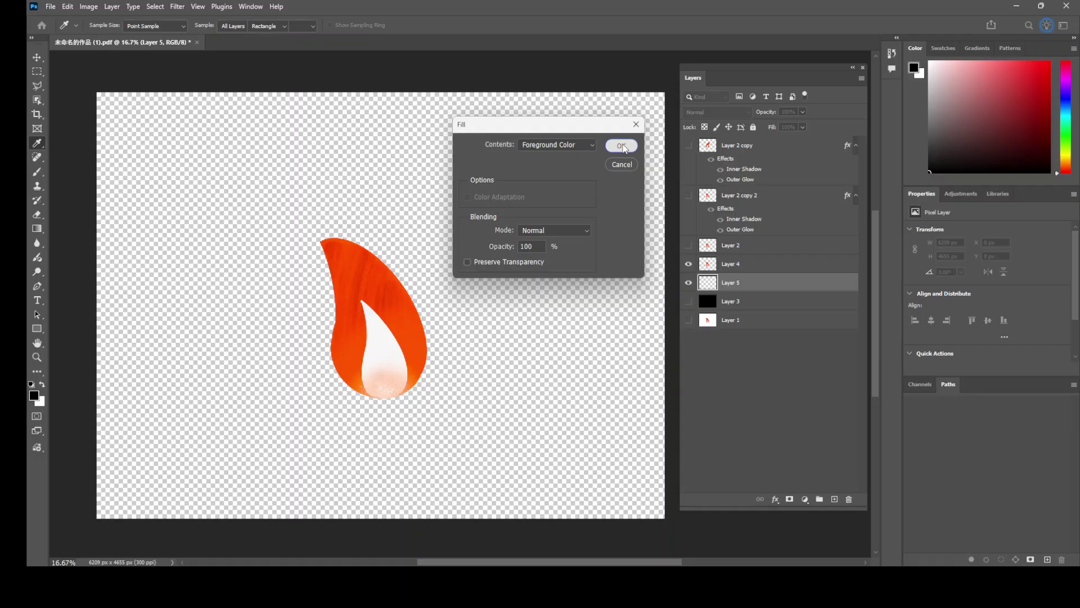
left_click(622, 146)
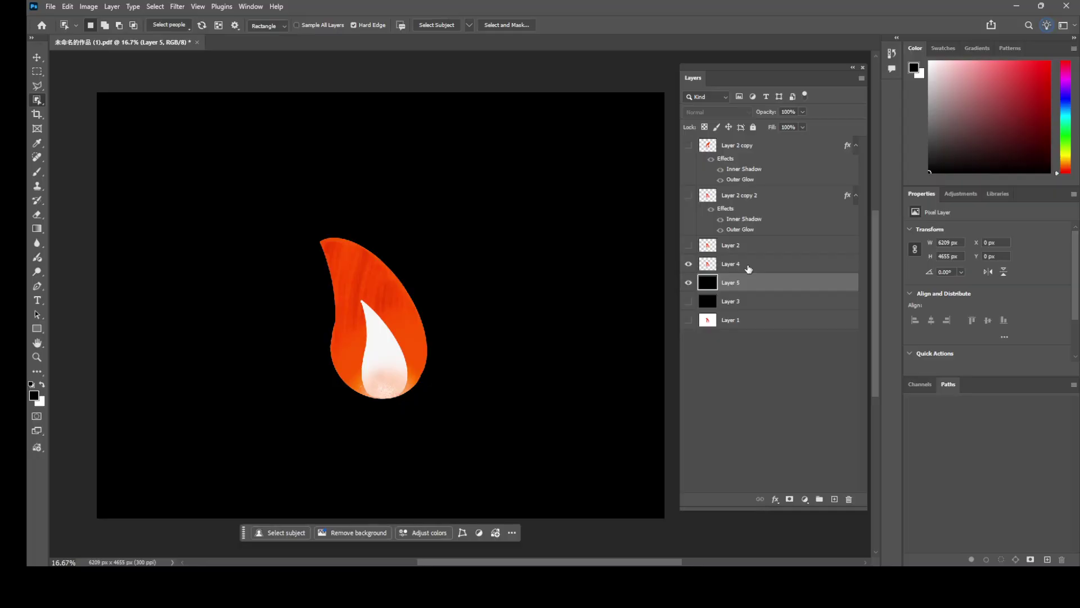
Open the layer style settings of the flame's Layer 4 and preview the Outer Glow effect on and off.
left_click(748, 269)
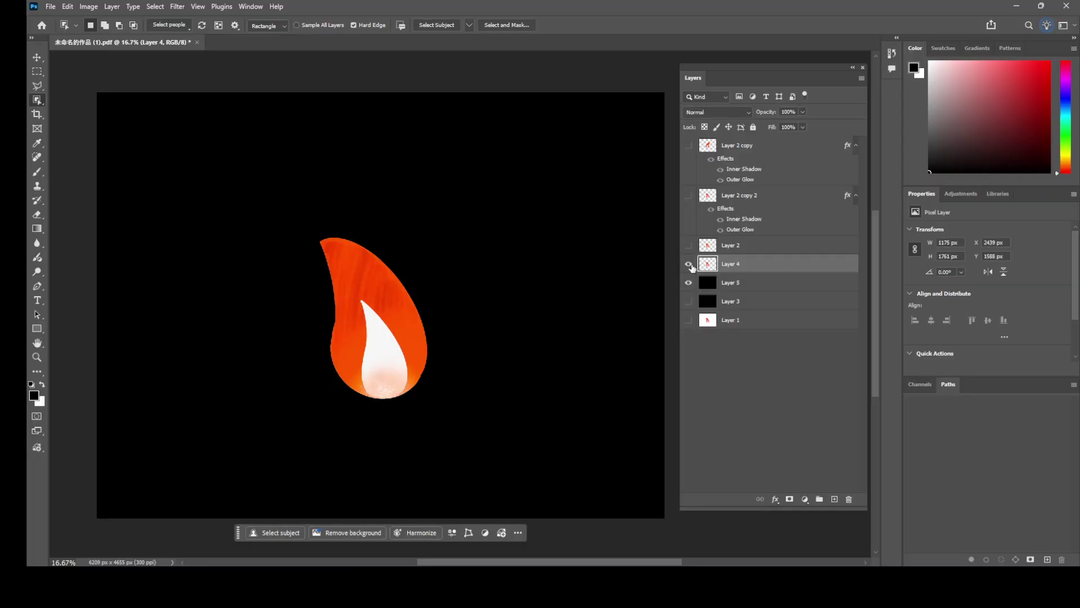
double_click(761, 270)
mouse_move(481, 108)
left_mouse_down()
mouse_move(472, 114)
mouse_move(495, 115)
left_mouse_up()
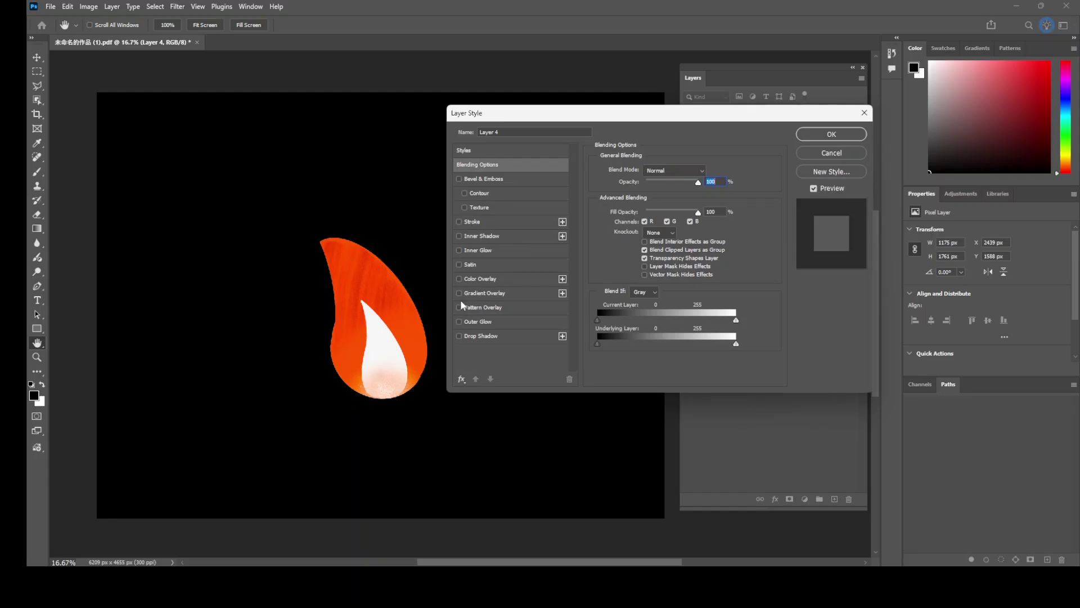
left_click(459, 321)
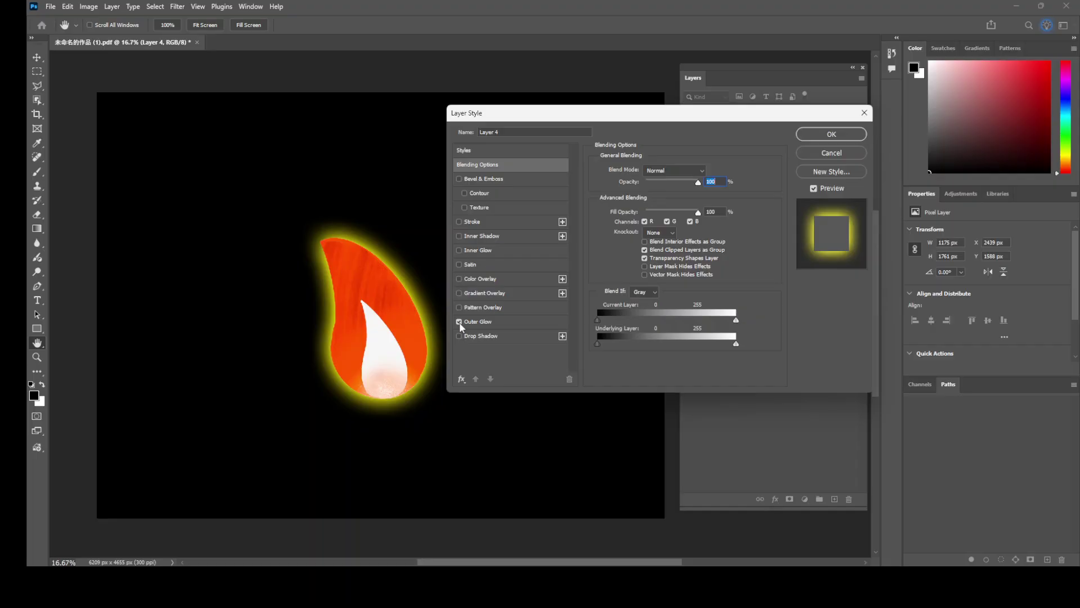
left_click(459, 322)
Preview the Inner Shadow effect on the flame and examine its settings, leaving the effect switched off.
left_click(459, 237)
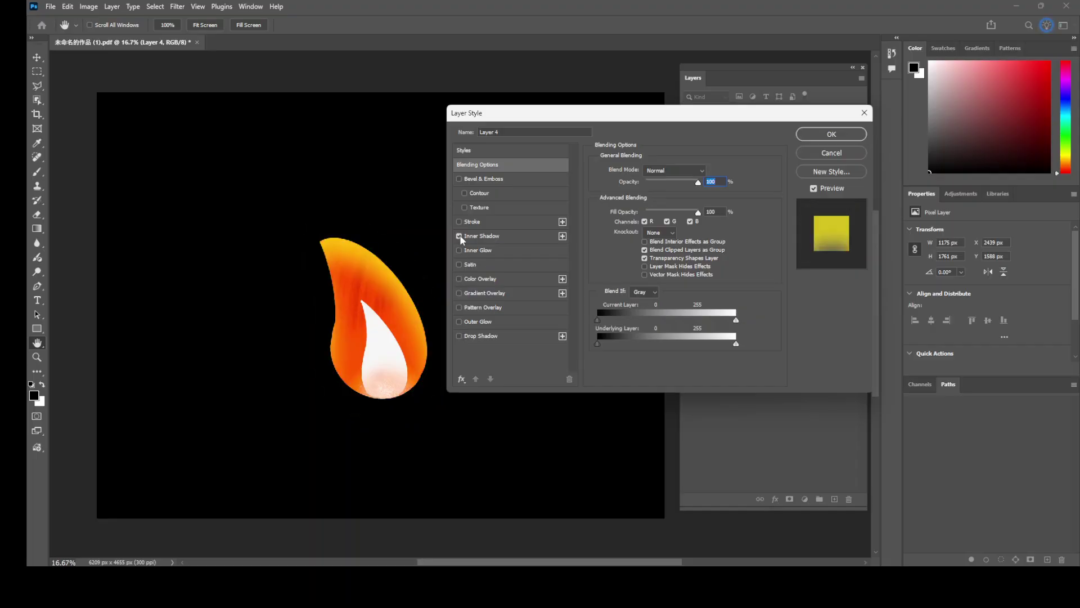
left_click(460, 237)
left_click(460, 237)
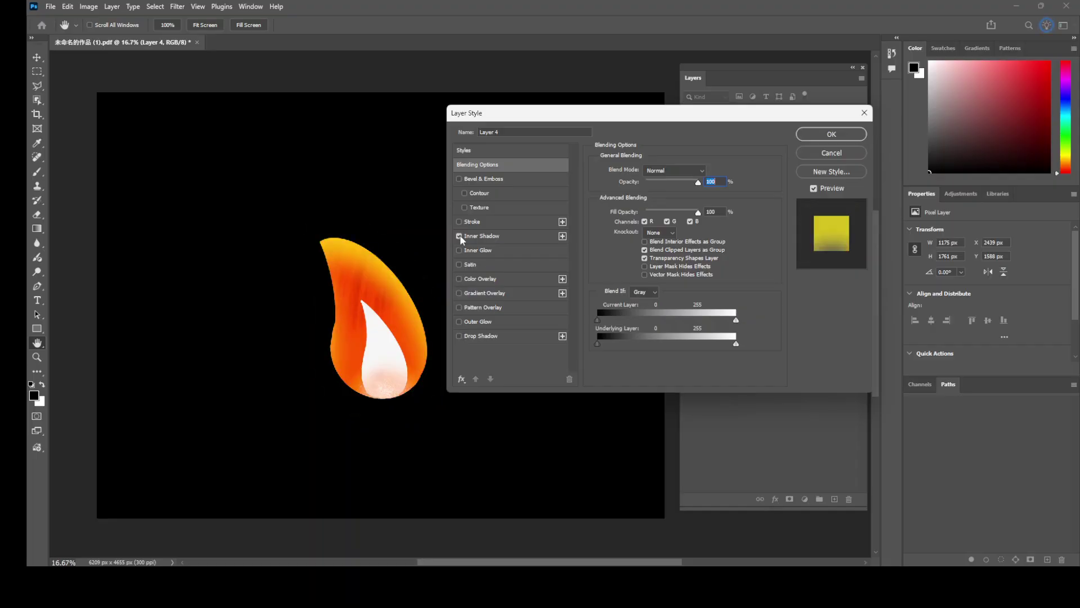
left_click(506, 238)
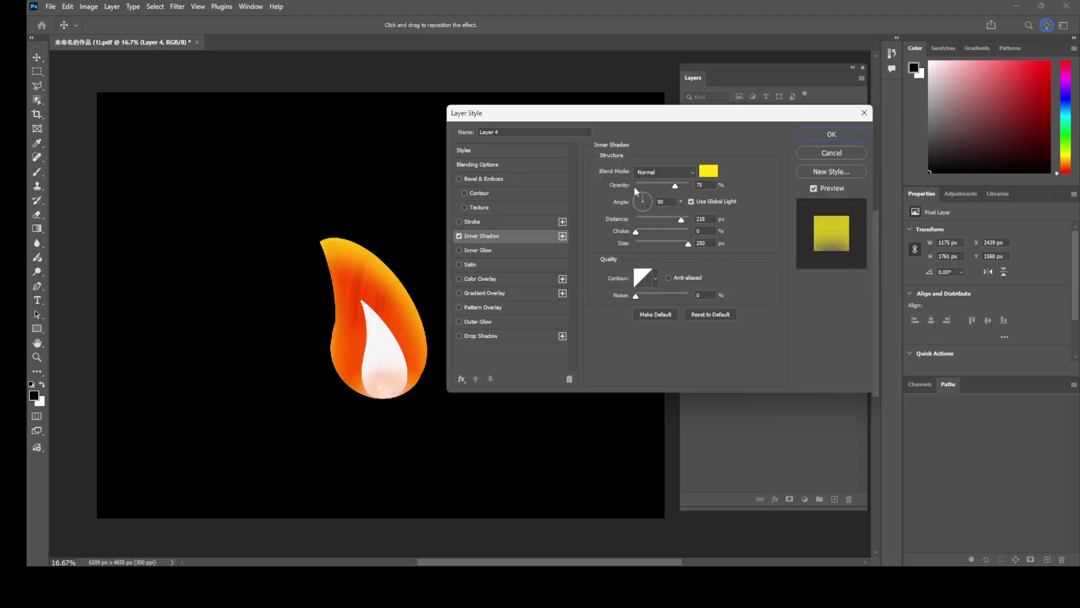
left_click(459, 236)
Apply a yellow Outer Glow to the flame on Layer 4.
left_click(459, 321)
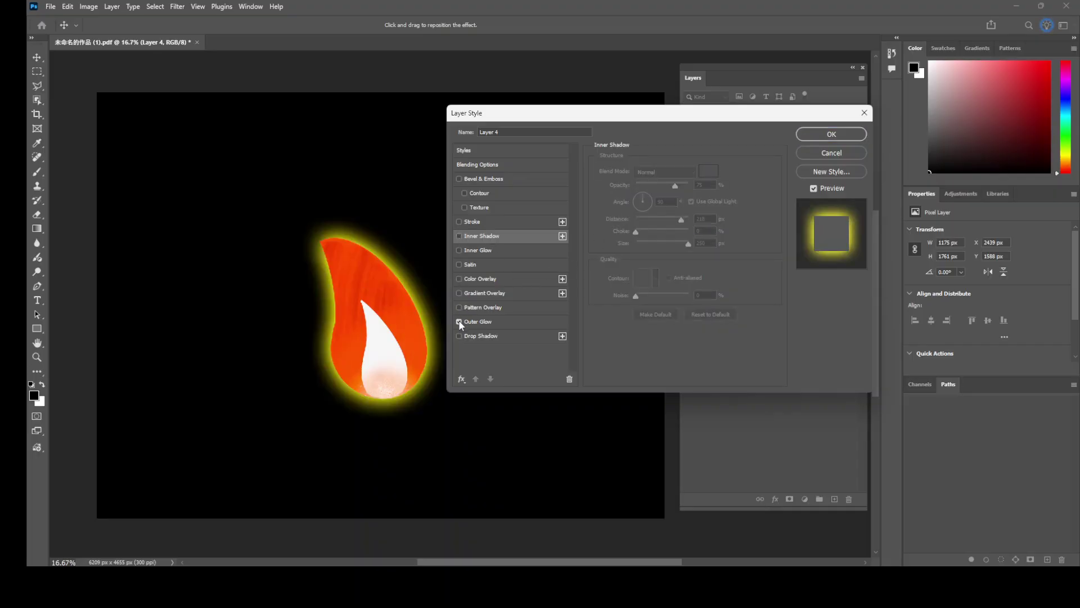
left_click(510, 324)
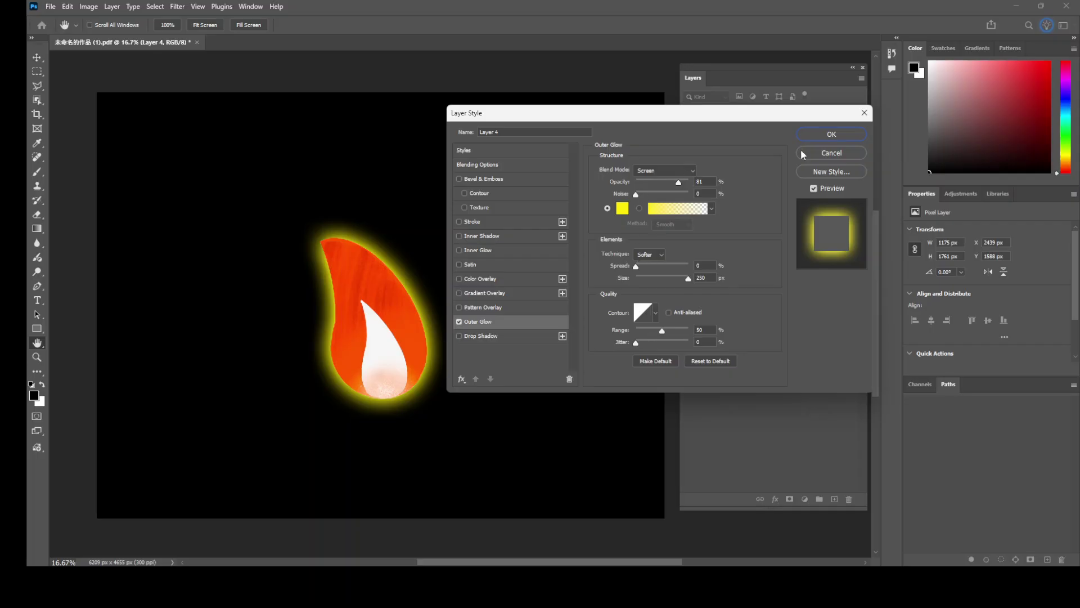
left_click(831, 137)
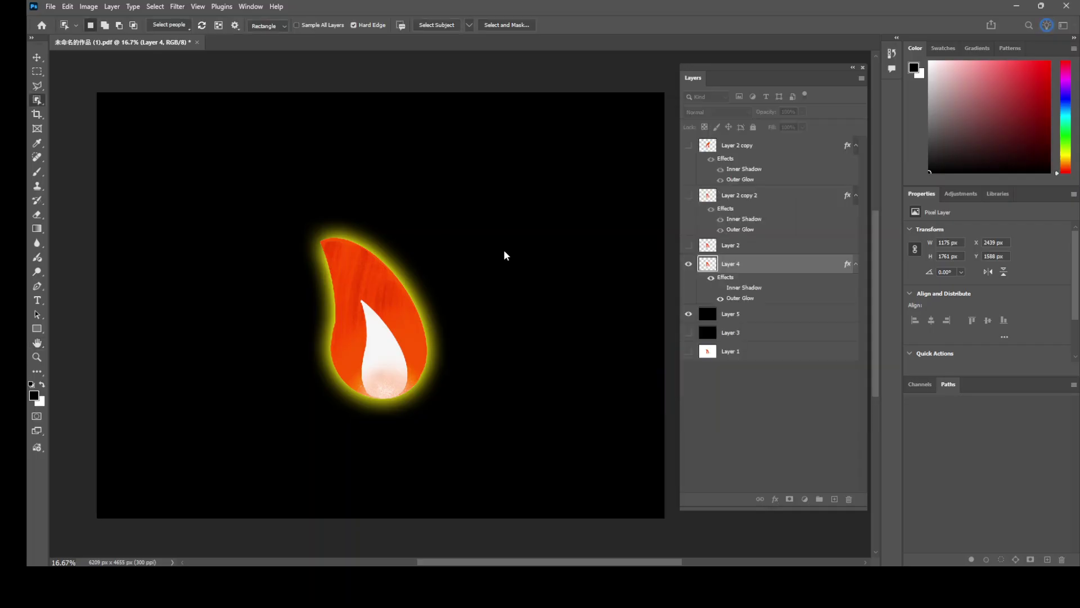
Add the yellow Inner Shadow to Layer 4's layer style alongside the outer glow.
double_click(793, 269)
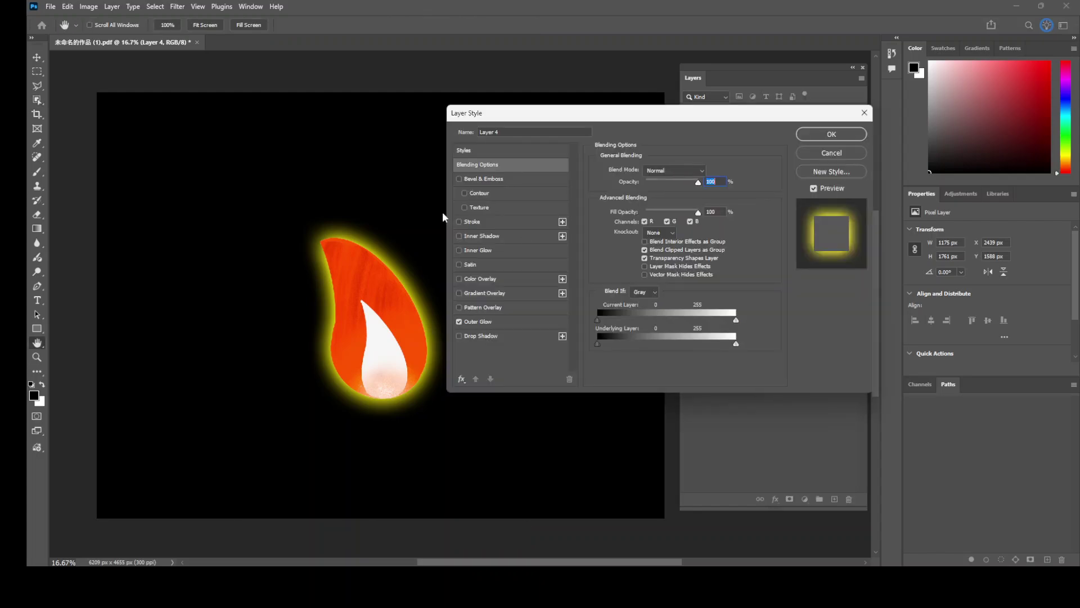
left_click(459, 235)
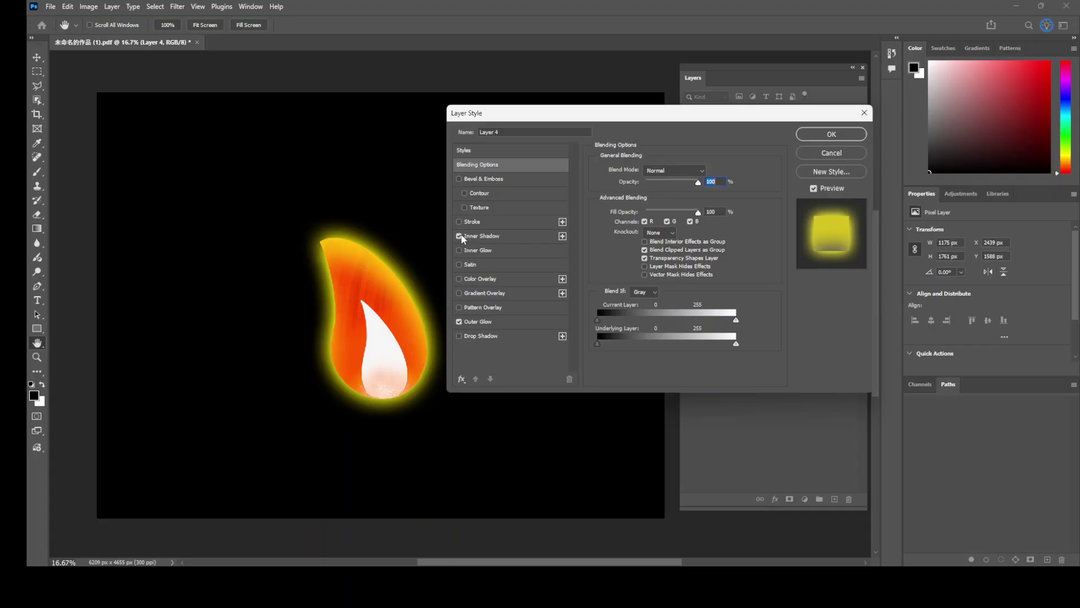
left_click(816, 139)
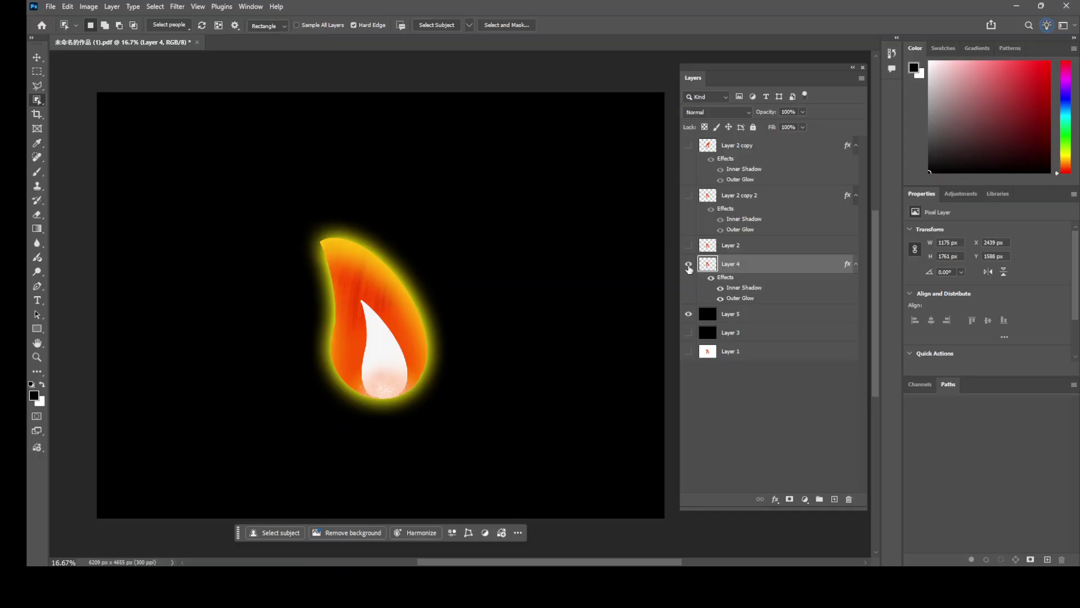
Hide Layer 4, show and select Layer 2, and open it in the Liquify filter.
left_click_drag(689, 269, 688, 245)
left_click(747, 246)
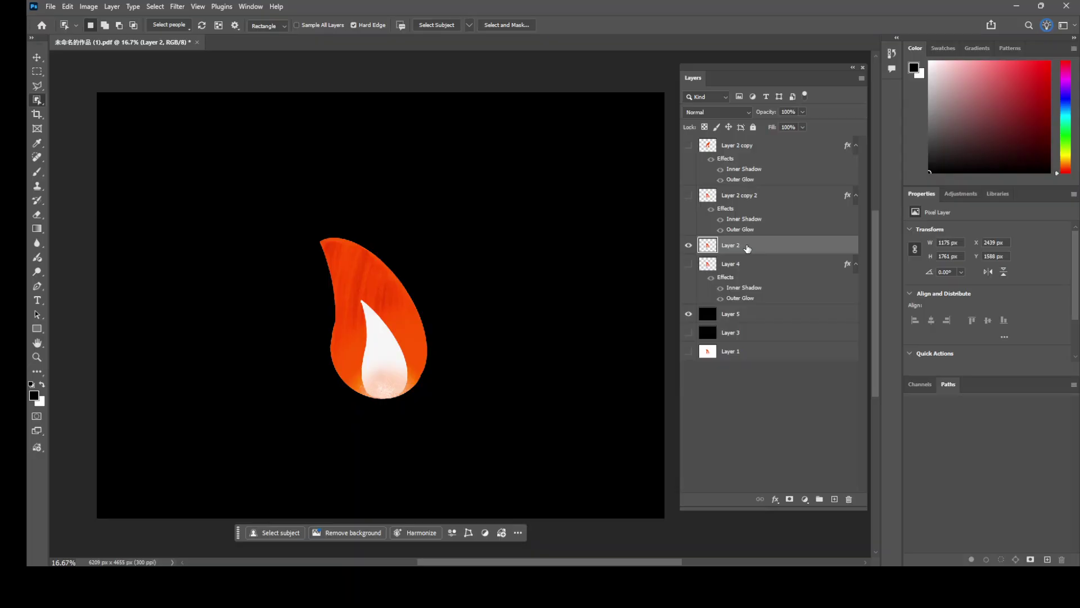
left_click(177, 6)
left_click(216, 133)
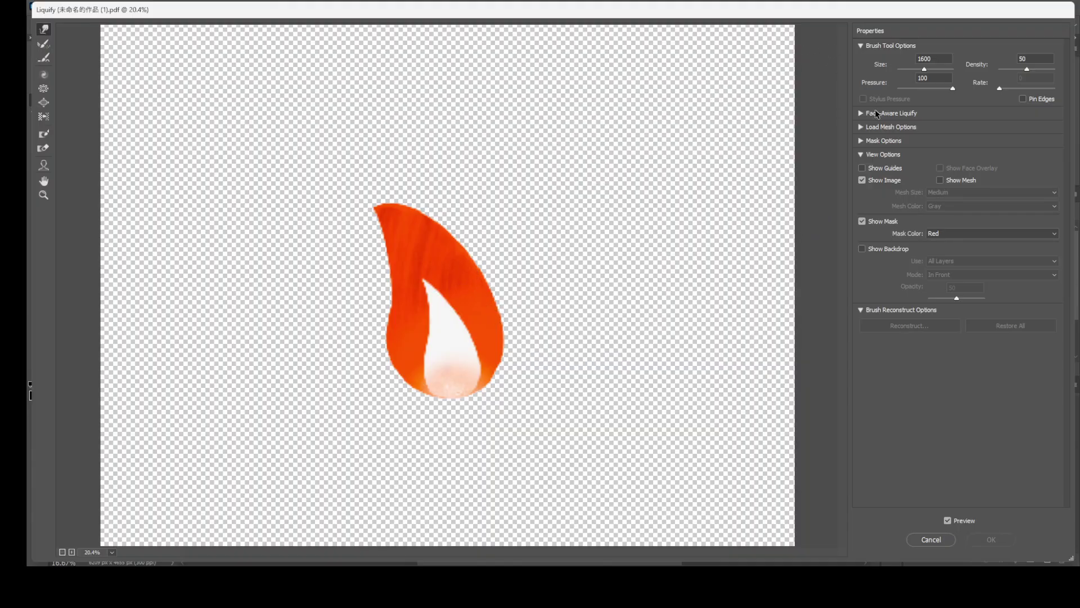
Liquify the flame with a 3685 brush, pushing its upper right side inward and stretching its tip upward.
left_click(925, 70)
mouse_move(926, 71)
left_mouse_down()
mouse_move(937, 71)
mouse_move(908, 71)
mouse_move(932, 70)
left_mouse_up()
left_click(921, 71)
left_click_drag(564, 205, 512, 228)
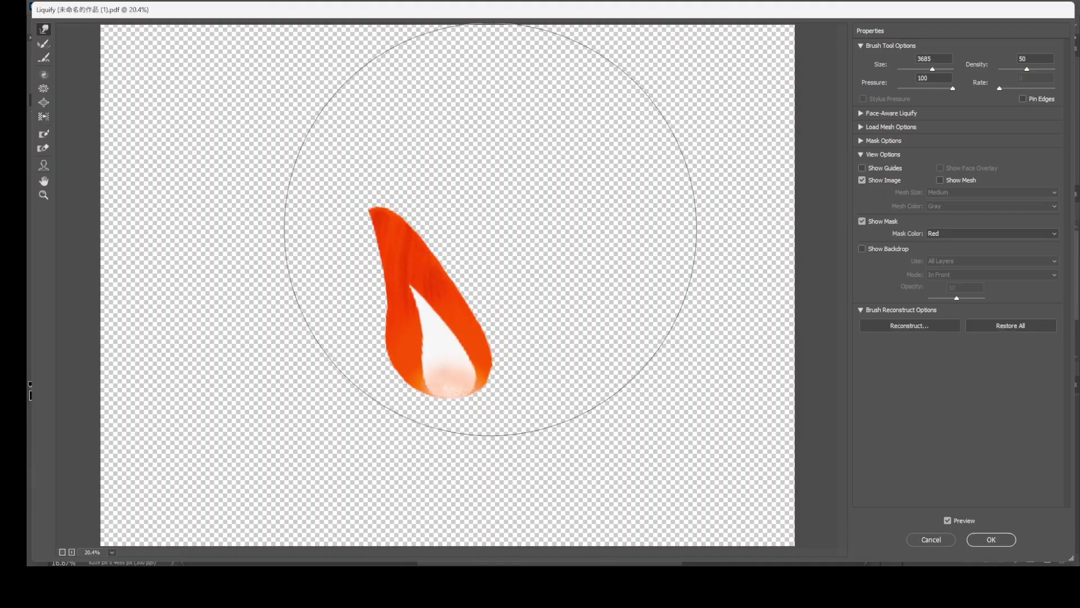
mouse_move(439, 242)
left_mouse_down()
mouse_move(427, 241)
mouse_move(459, 246)
mouse_move(458, 261)
mouse_move(429, 217)
mouse_move(458, 198)
left_mouse_up()
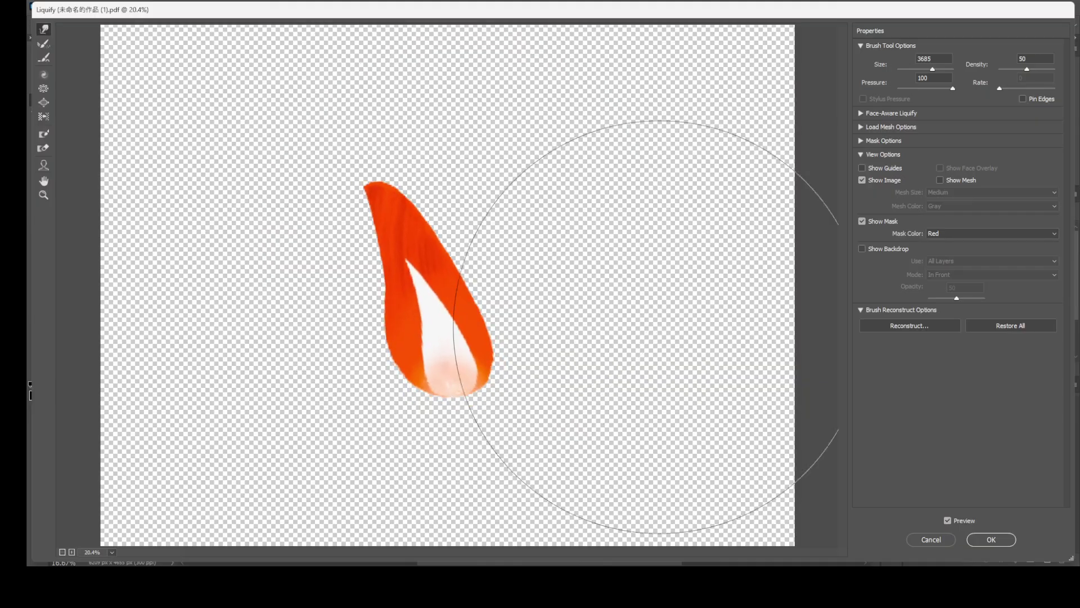
left_click(991, 540)
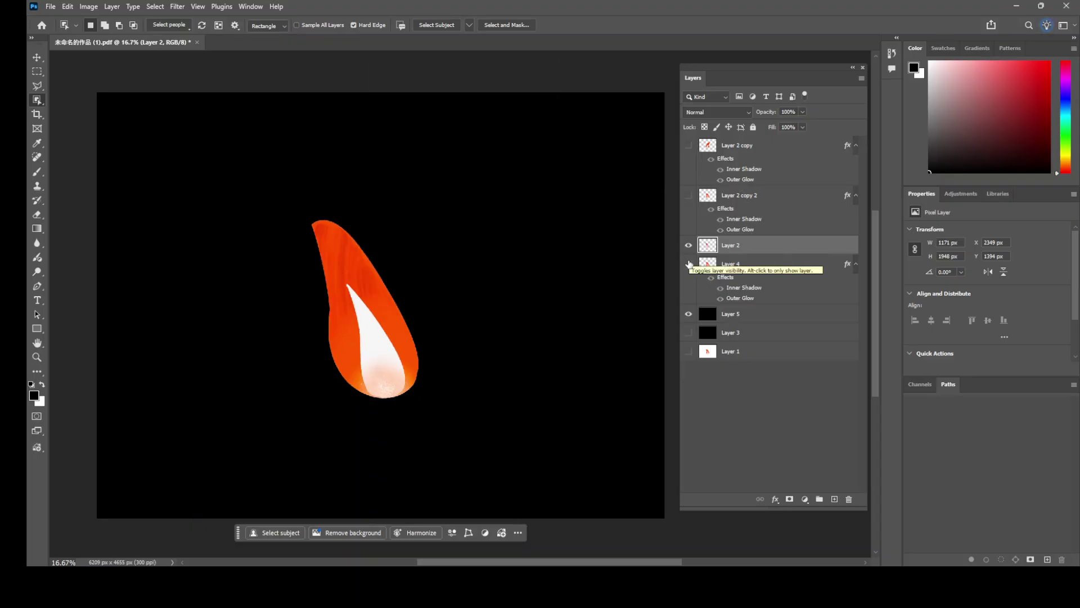
Show Layer 4 in place of Layer 2 and copy its layer style.
left_click(688, 263)
left_click(688, 244)
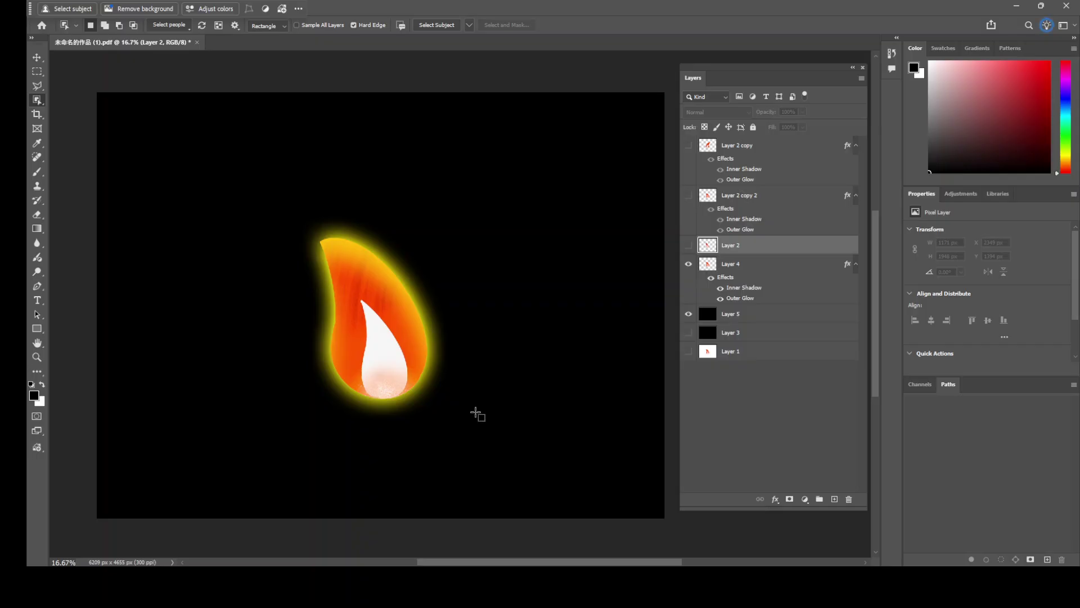
left_click(787, 269)
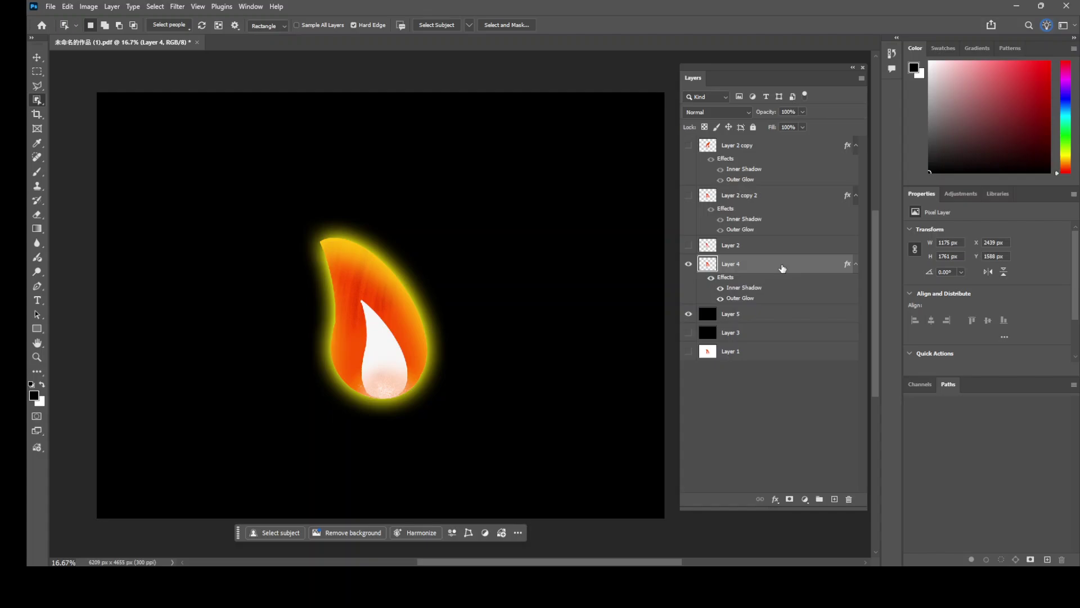
right_click(782, 268)
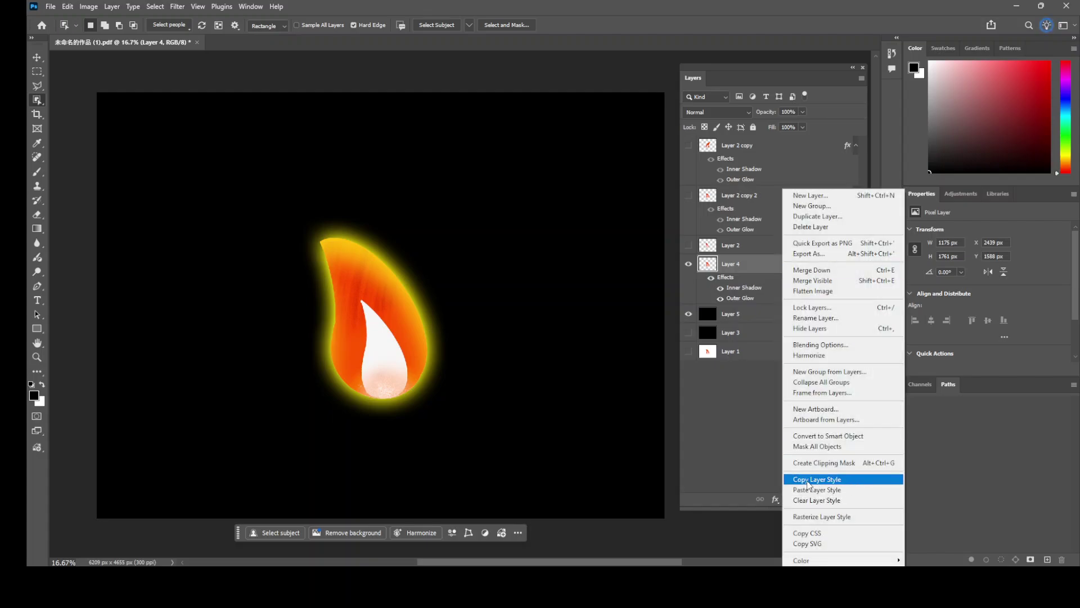
left_click(821, 480)
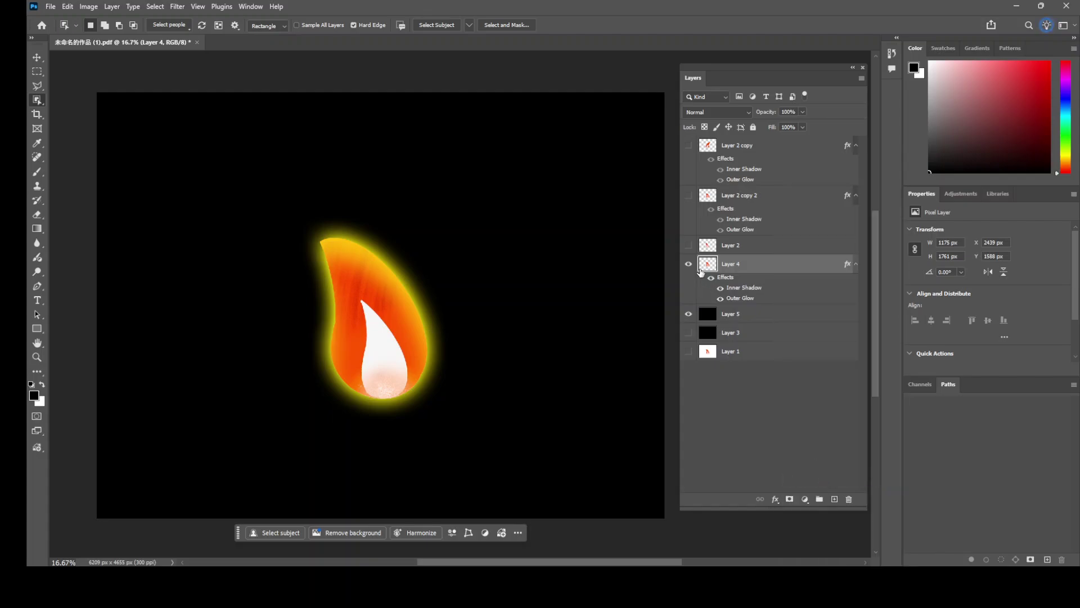
Hide Layer 4, show Layer 2, and paste the copied layer style onto Layer 2.
left_click(688, 264)
left_click(689, 246)
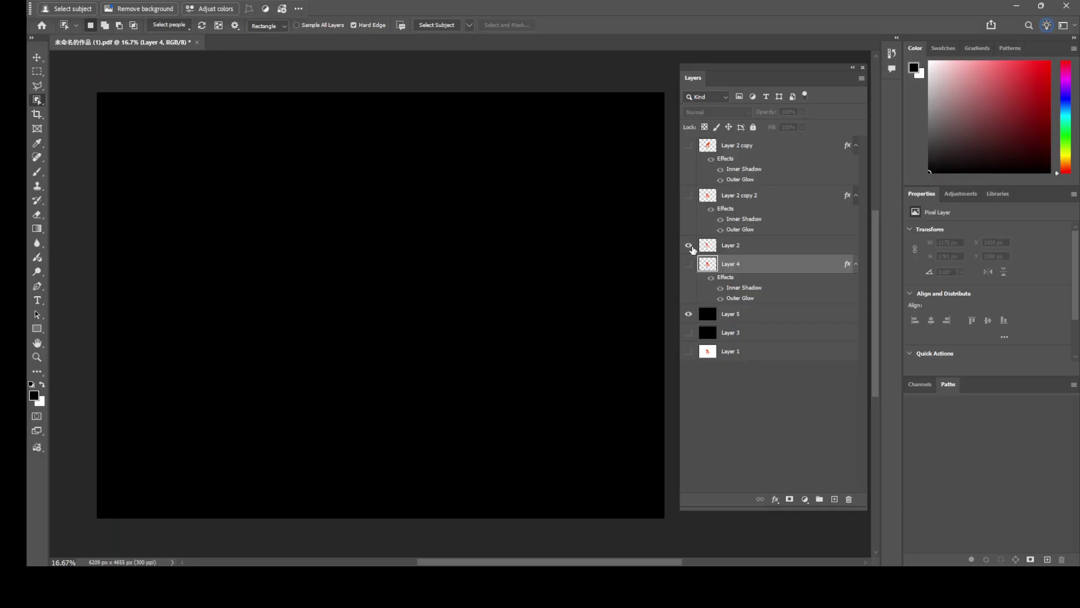
left_click(753, 246)
right_click(773, 248)
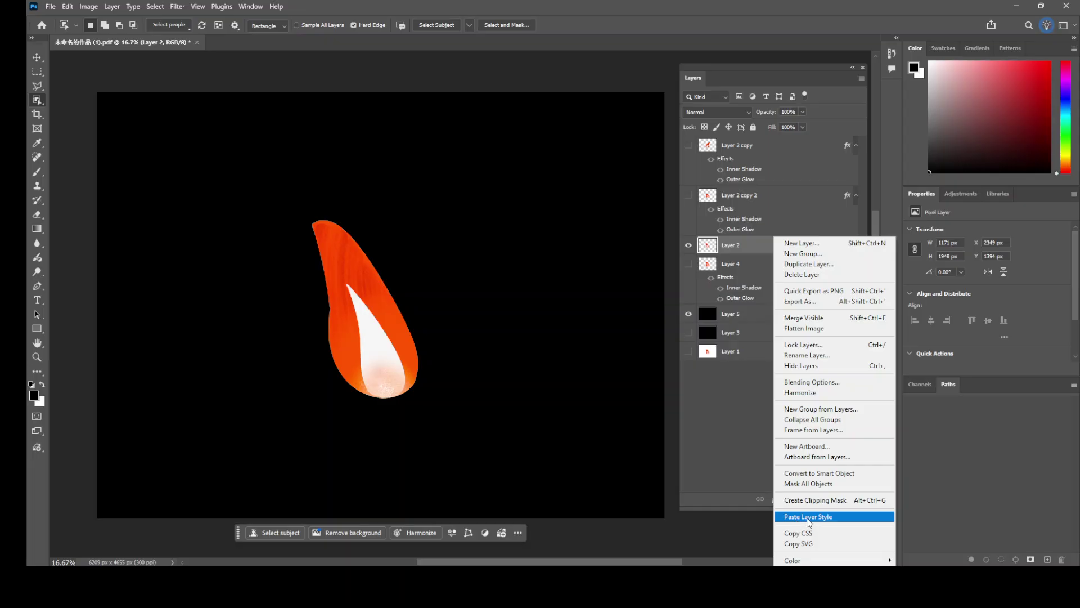
left_click(827, 517)
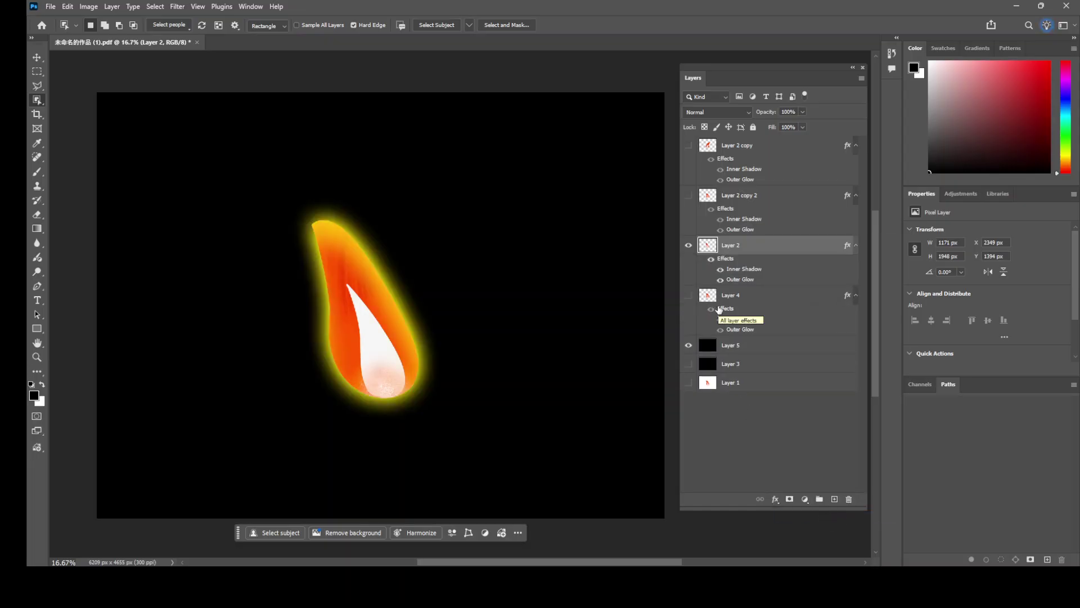
Compare the Layer 2 and Layer 4 flames by toggling their visibility, and hide Layer 4 and the black Layer 5 to isolate Layer 2.
left_click(688, 295)
left_click(688, 246)
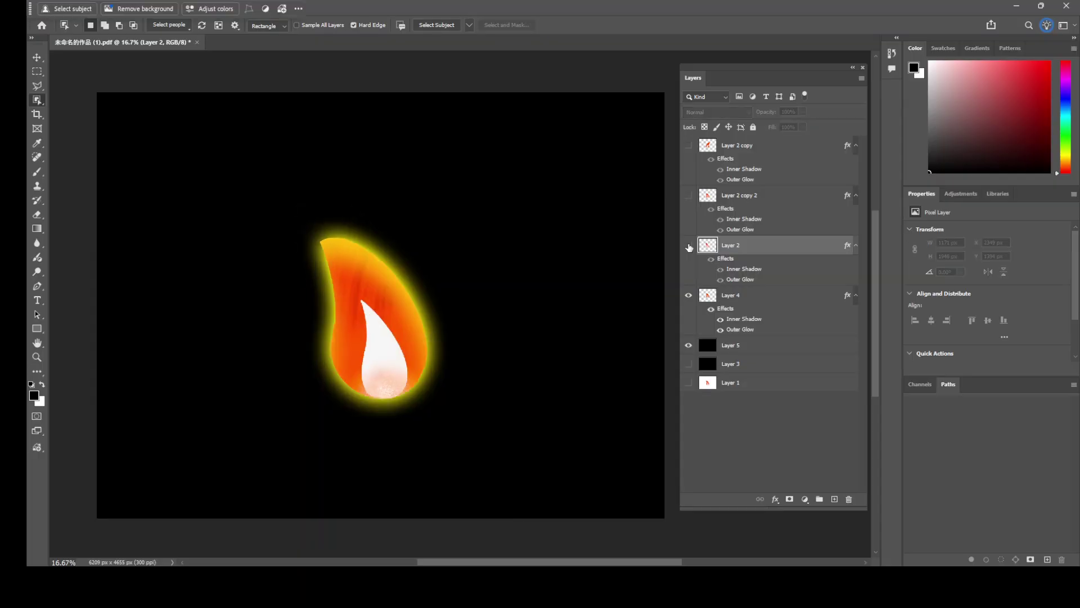
left_click(688, 245)
left_click(688, 245)
left_click(688, 245)
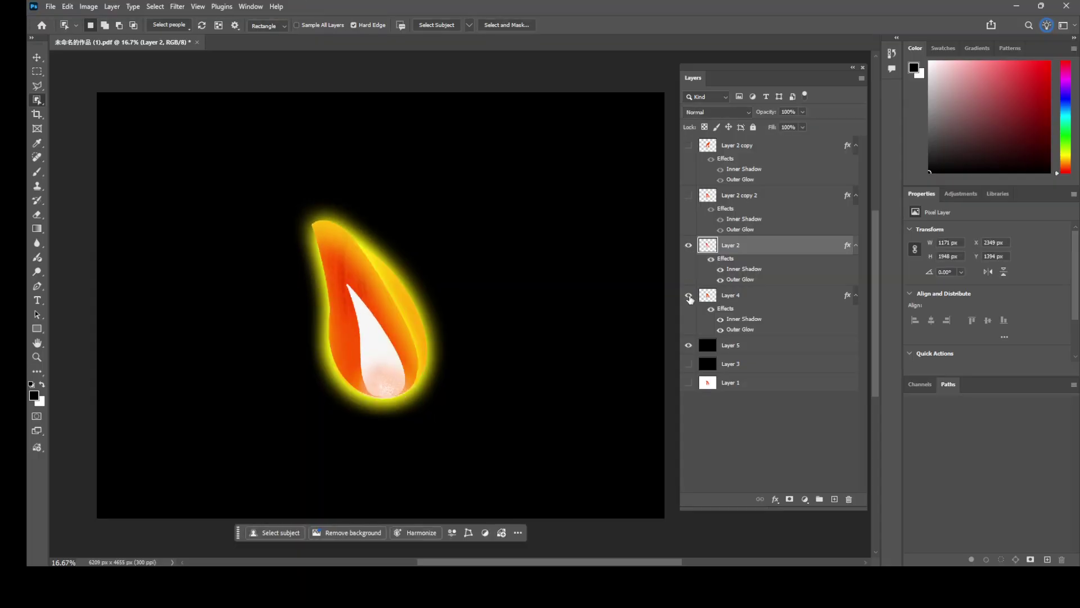
left_click(690, 298)
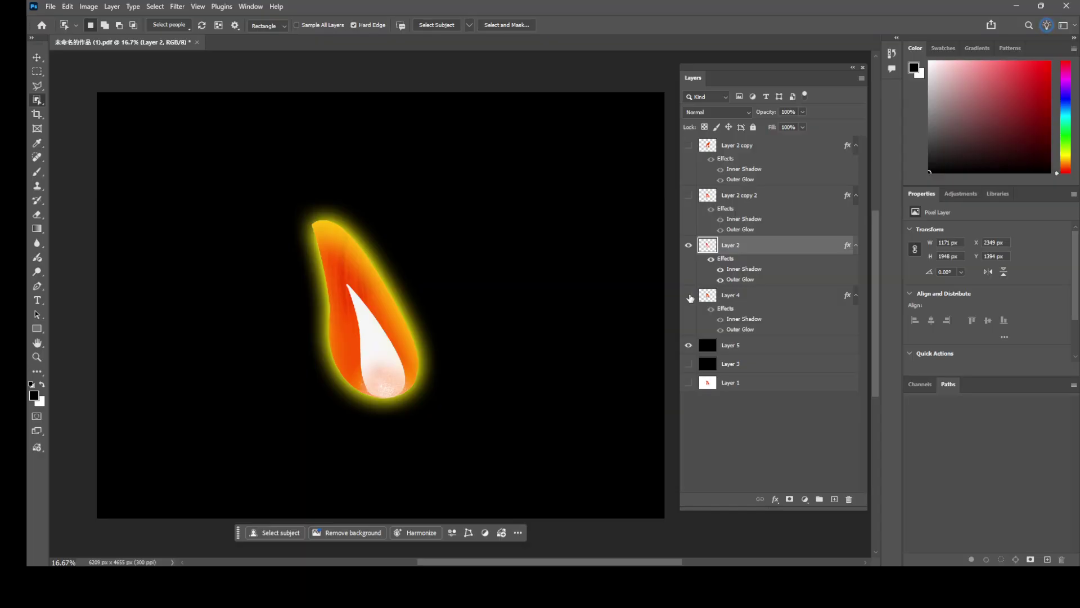
left_click(689, 346)
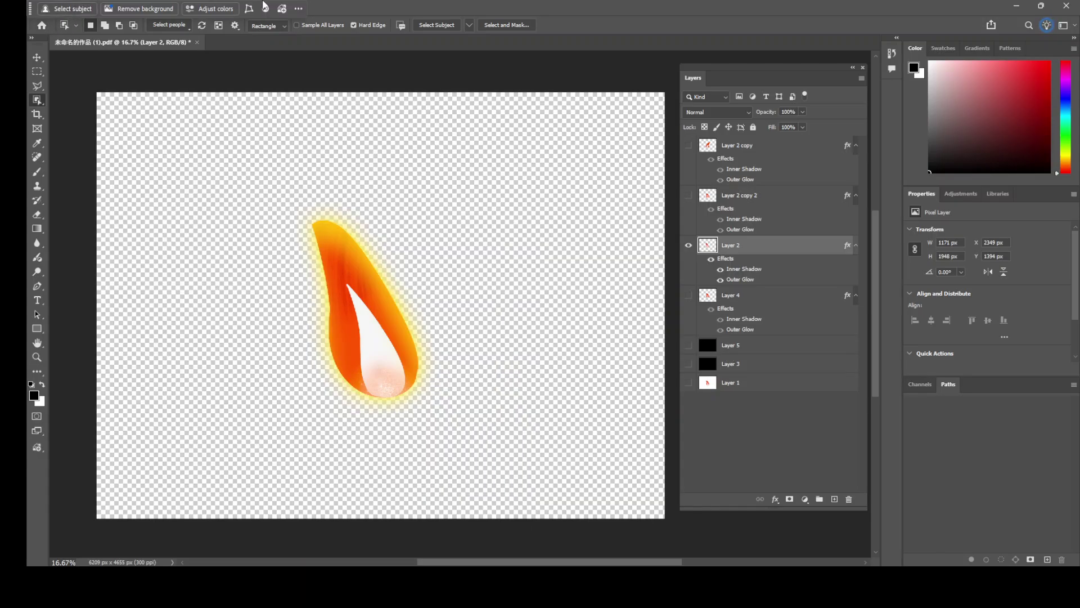
left_click(42, 26)
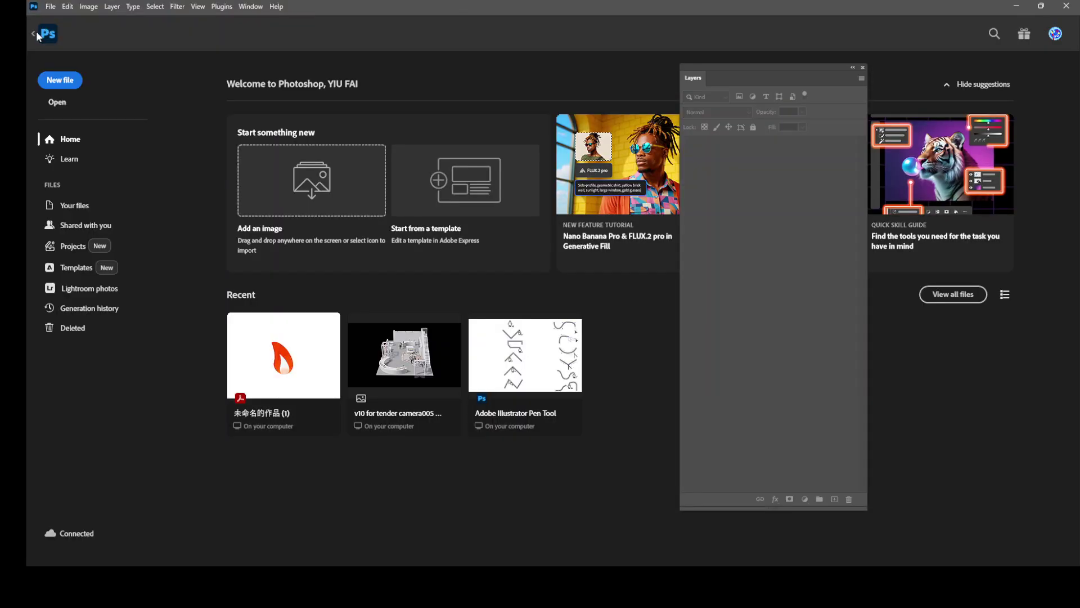
left_click(303, 343)
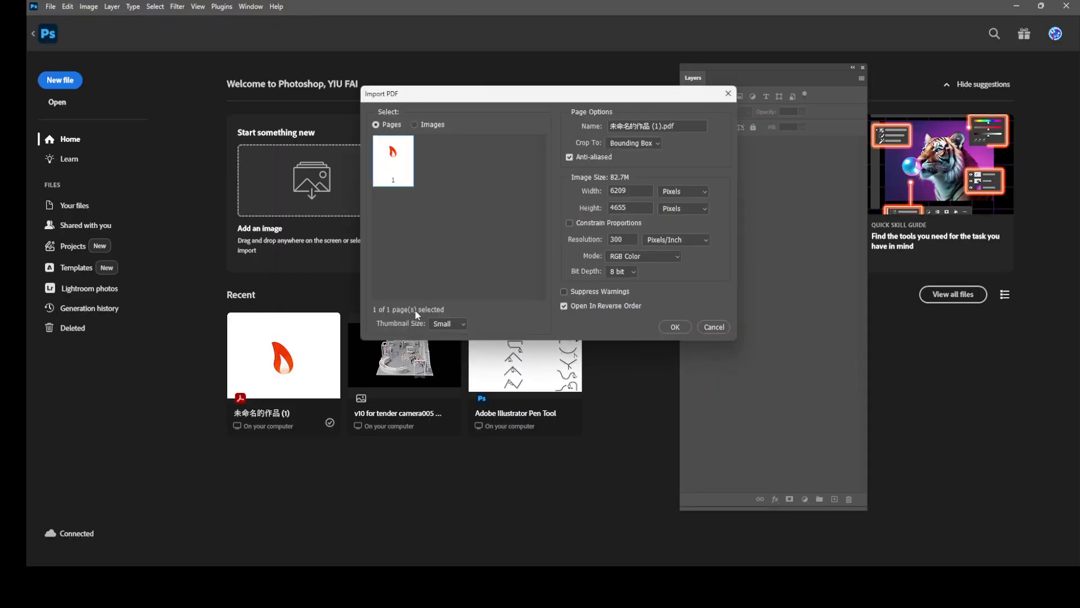
left_click(711, 328)
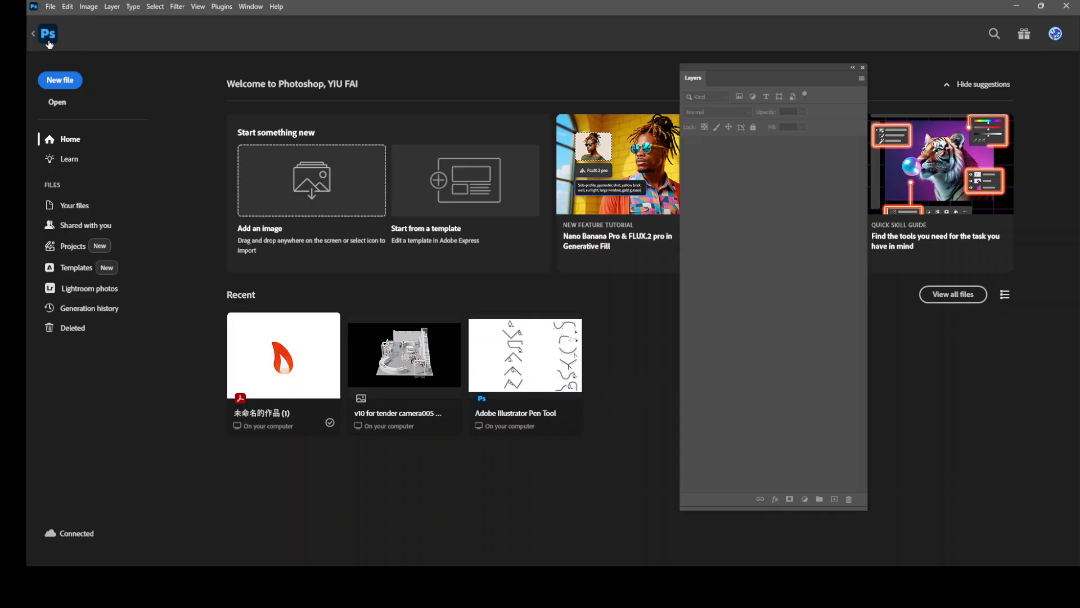
left_click(32, 34)
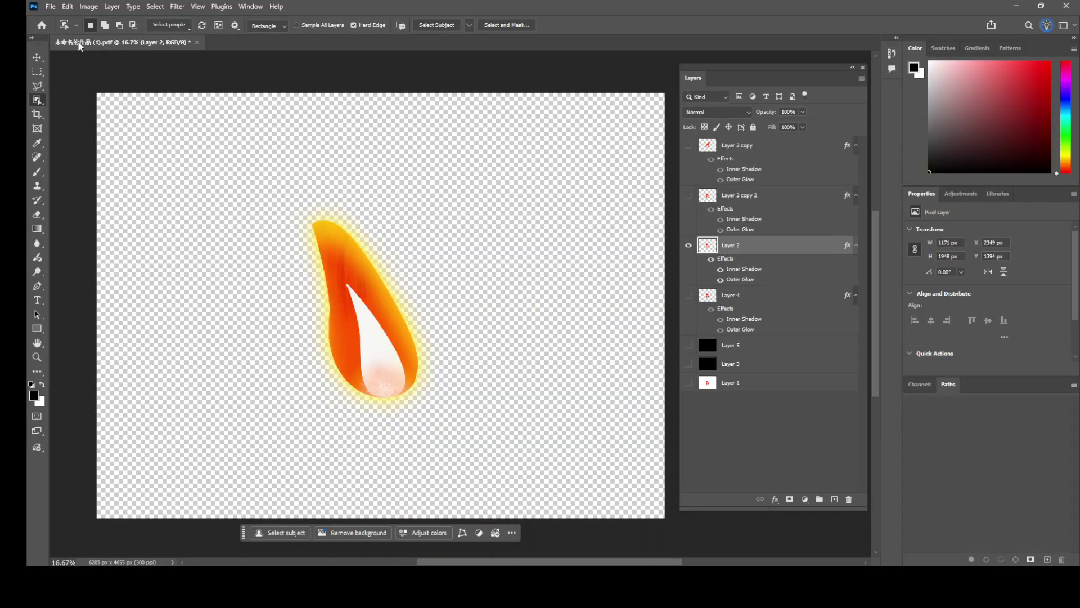
Prepare to save a copy of the isolated flame in PNG format in the Downloads folder, and cancel without saving.
left_click(51, 6)
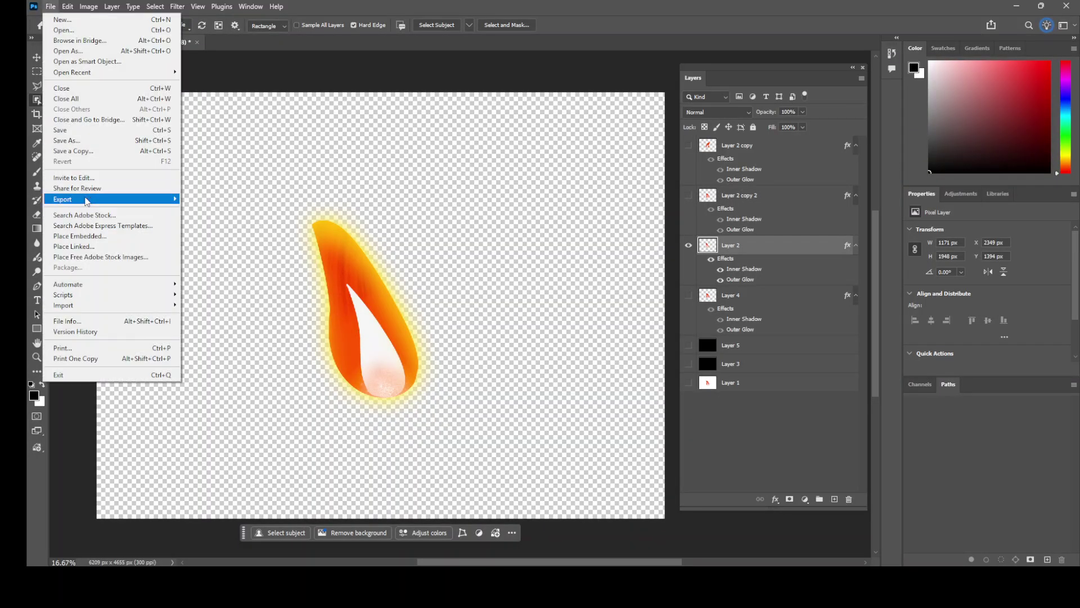
left_click(71, 149)
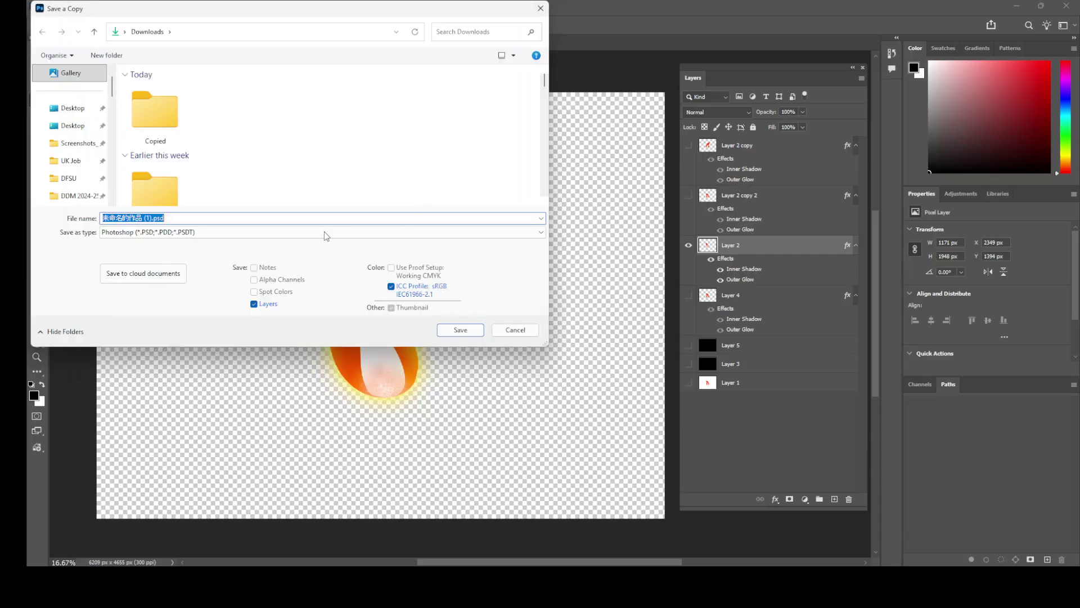
left_click(324, 232)
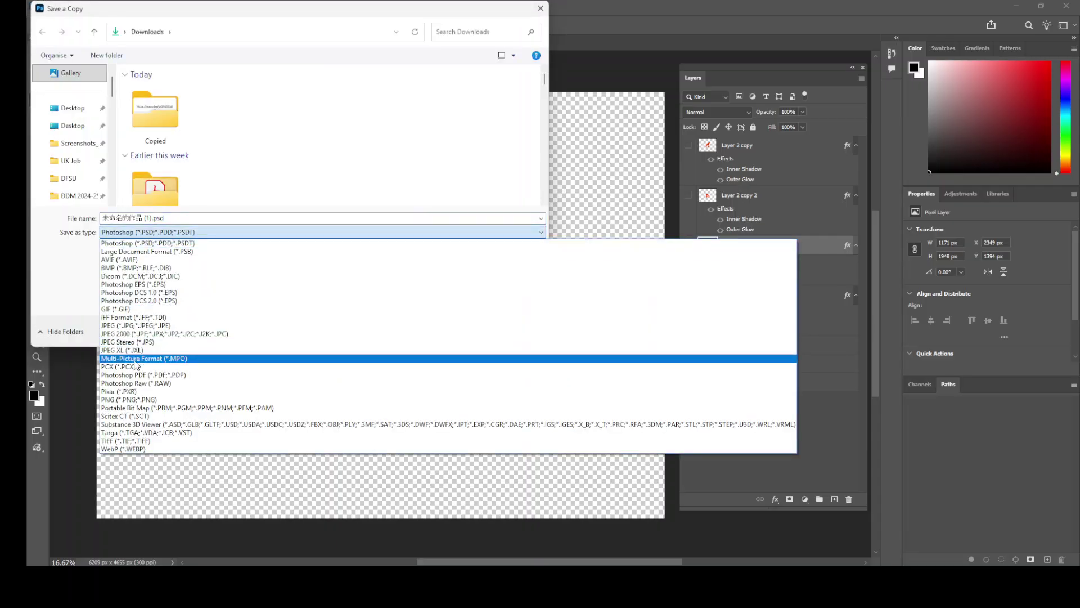
left_click(138, 399)
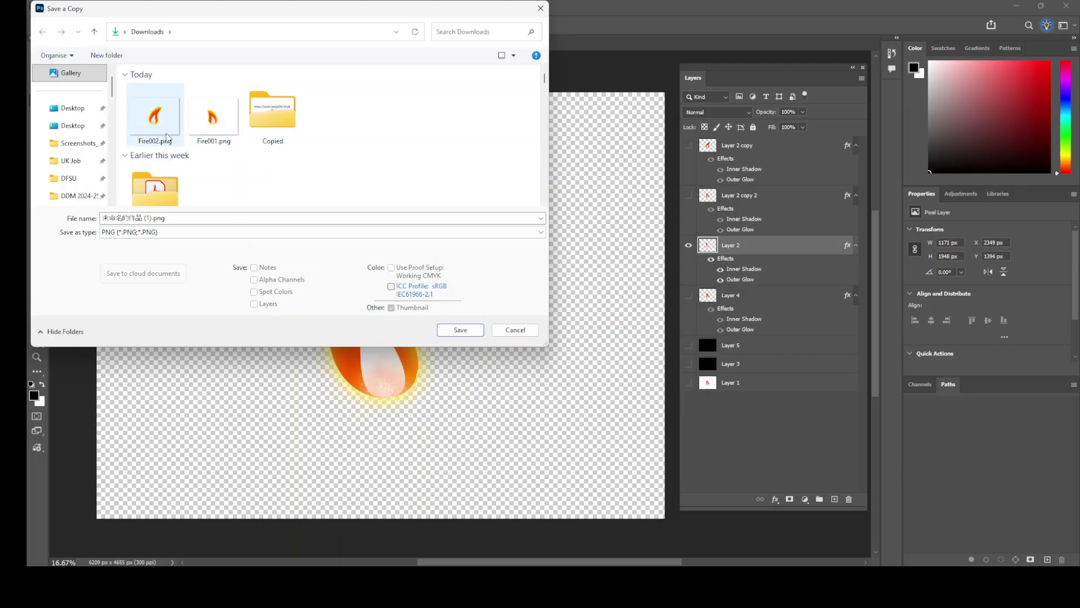
left_click(515, 330)
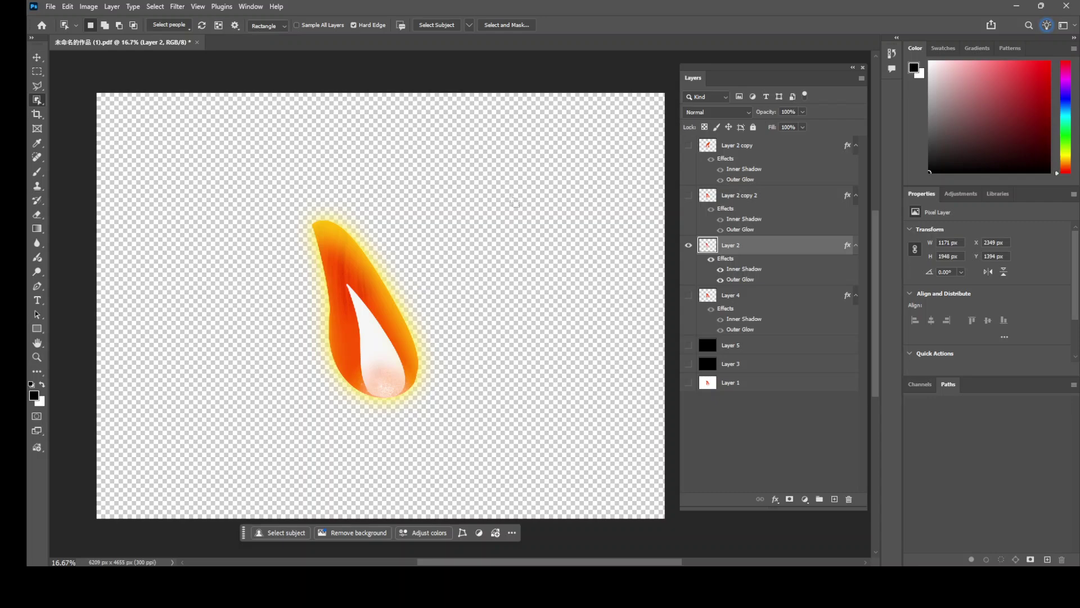